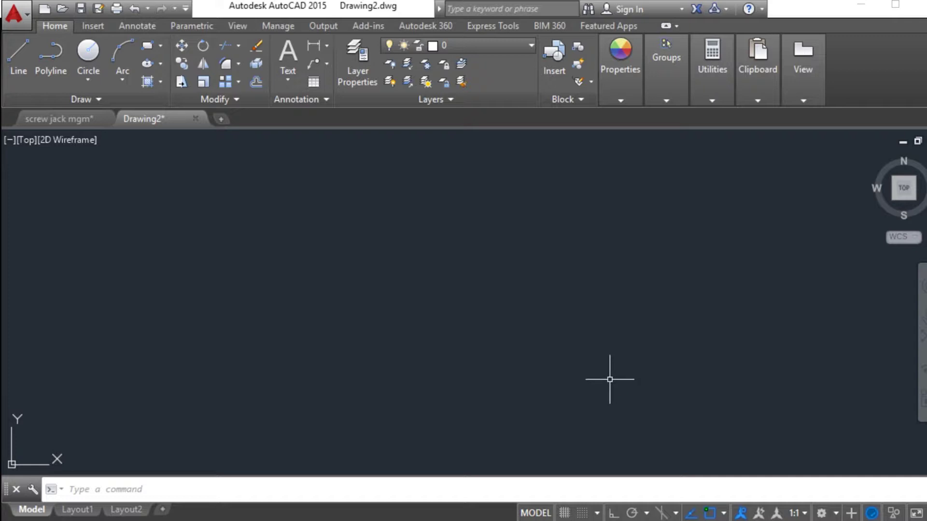
# Step: Switch to the screw jack drawing, float the Annotation panel, and list the dimension types
pyautogui.click(76, 118)
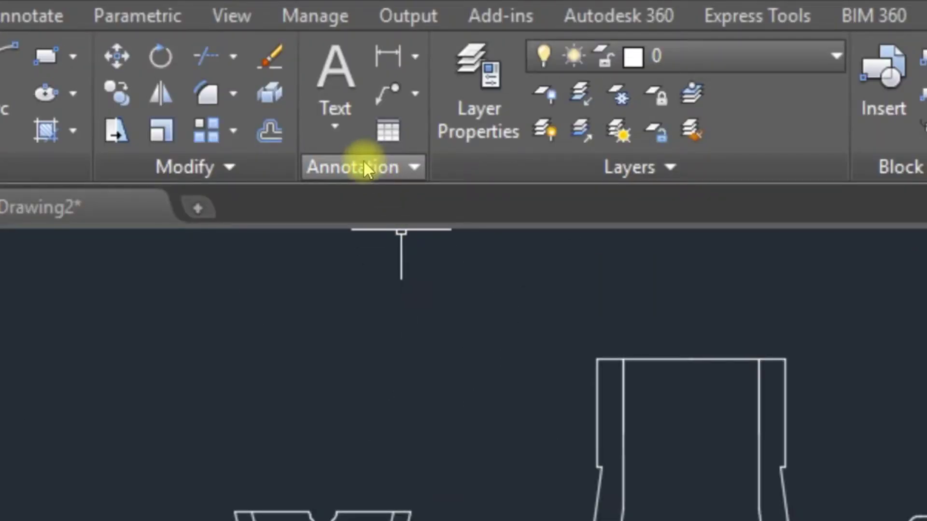
pyautogui.moveTo(364, 161)
pyautogui.mouseDown()
pyautogui.moveTo(341, 427)
pyautogui.moveTo(389, 413)
pyautogui.moveTo(337, 155)
pyautogui.moveTo(330, 164)
pyautogui.mouseUp()
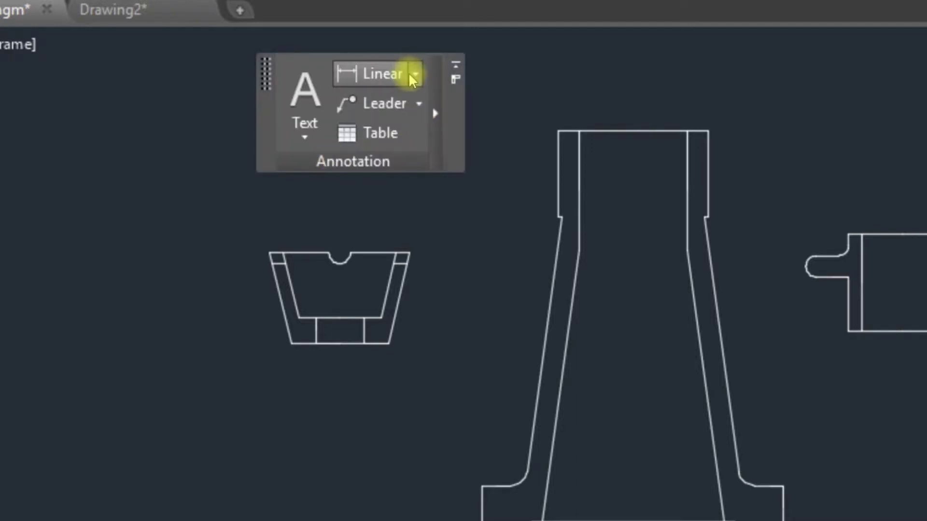
pyautogui.click(416, 75)
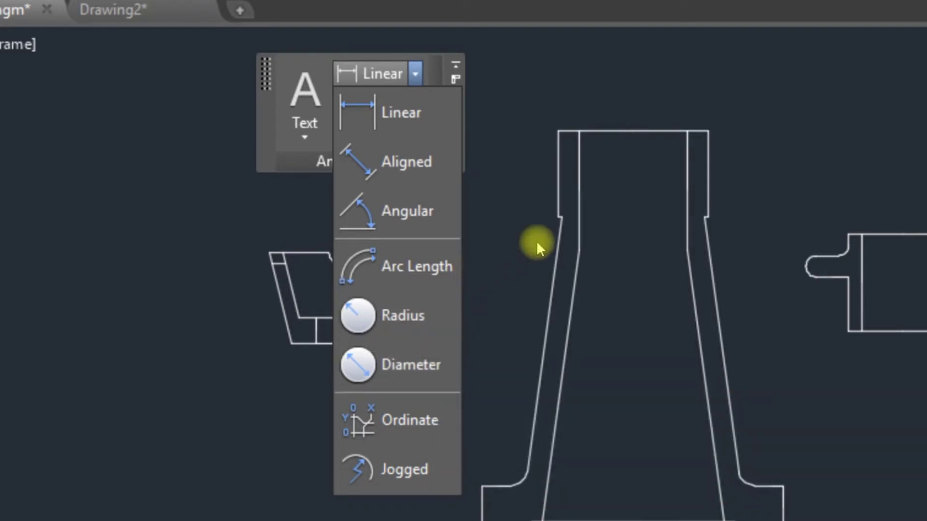
# Step: Add a linear 70 dimension across the top edge of the screw jack body
pyautogui.click(527, 169)
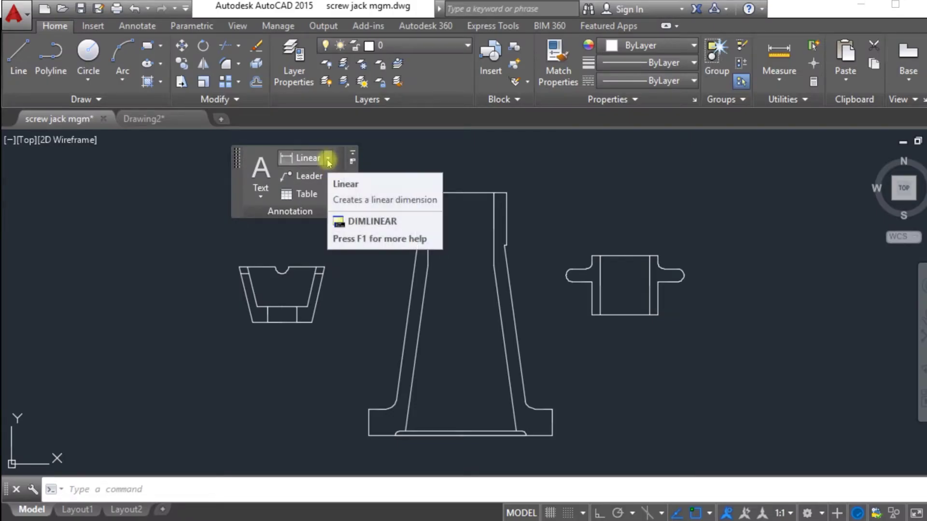
pyautogui.click(327, 159)
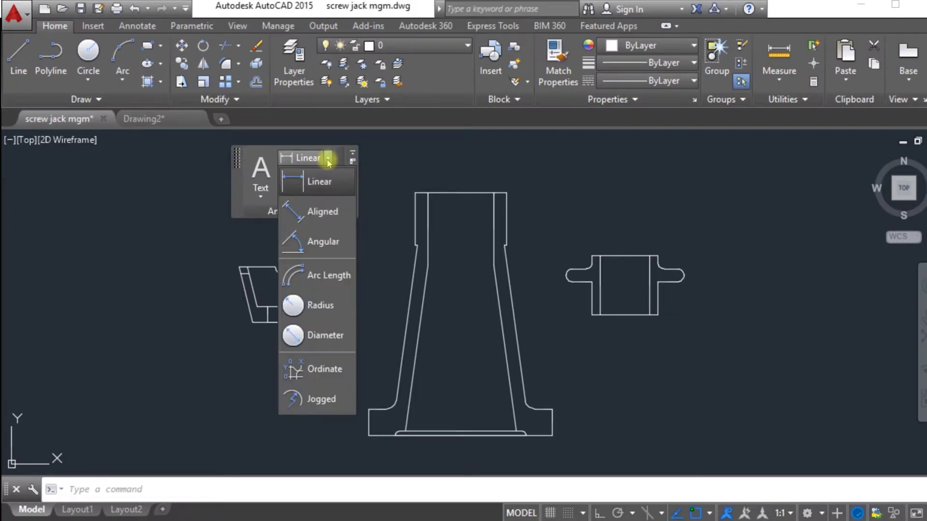
pyautogui.click(323, 181)
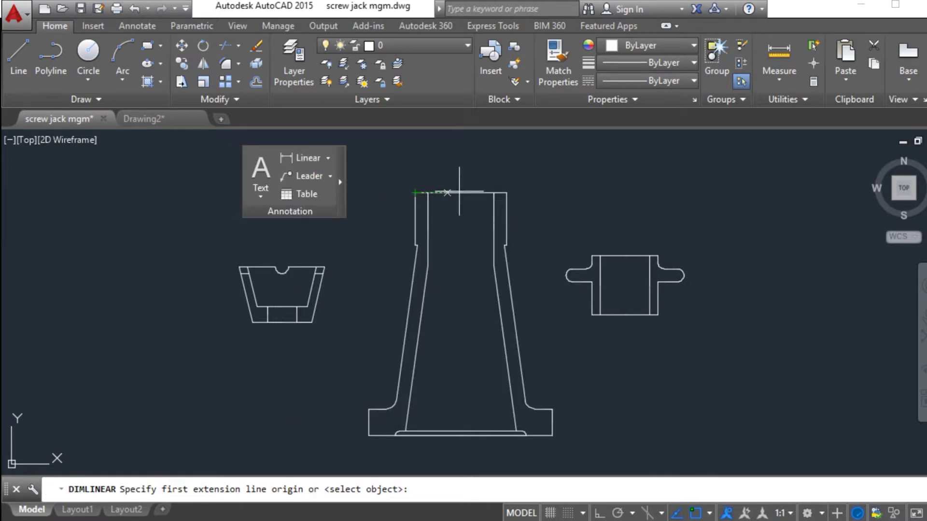
pyautogui.scroll(4, 418, 195)
pyautogui.click(419, 197)
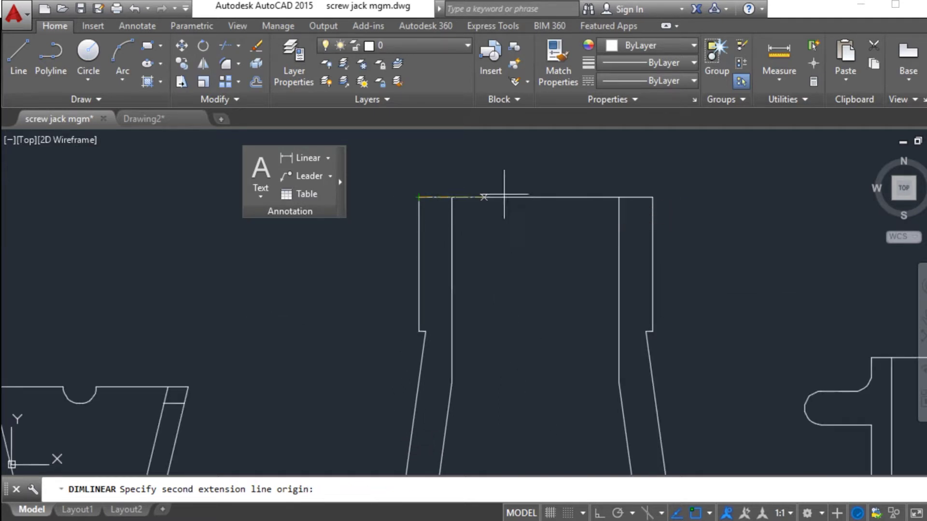
pyautogui.click(654, 195)
pyautogui.click(646, 161)
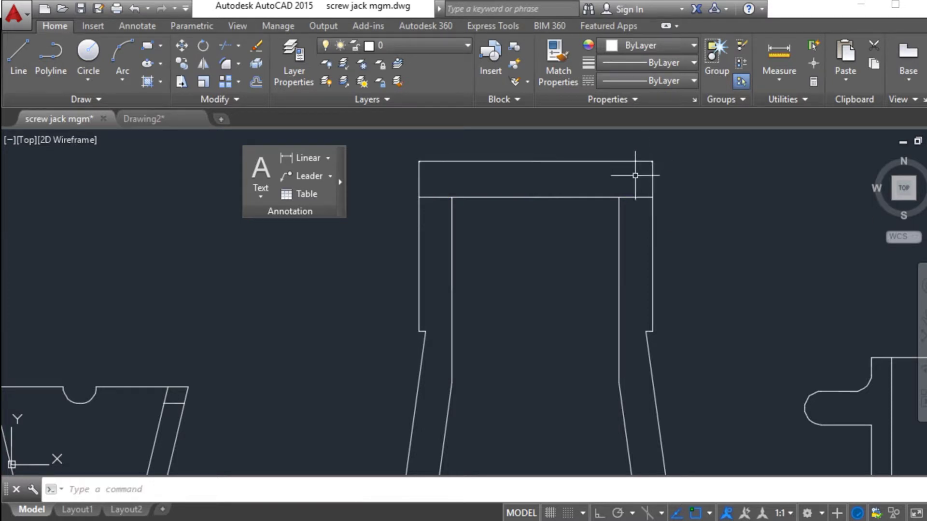
# Step: Pan and zoom around the drawing to check the new 70.0000 dimension
pyautogui.moveTo(522, 175); pyautogui.dragTo(512, 228, button='middle')
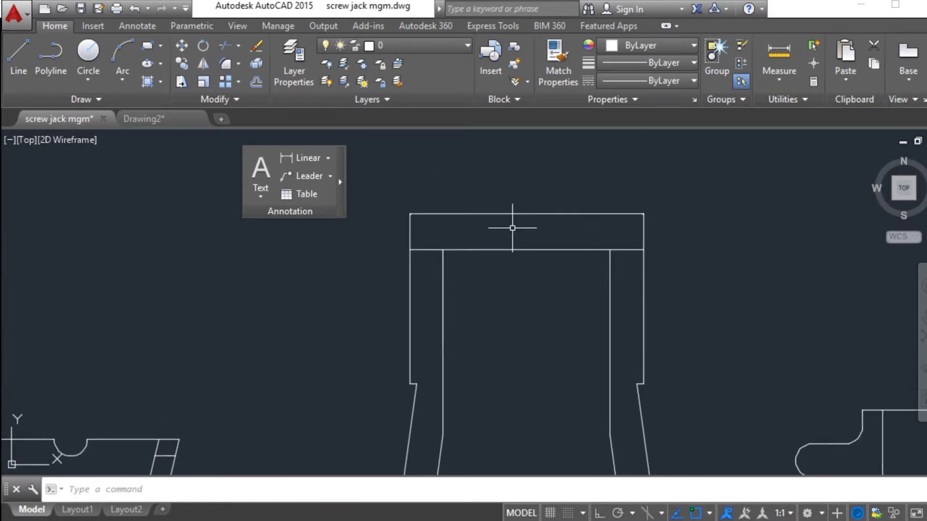
pyautogui.scroll(5, 519, 217)
pyautogui.scroll(2, 557, 192)
pyautogui.scroll(2, 589, 174)
pyautogui.scroll(2, 596, 173)
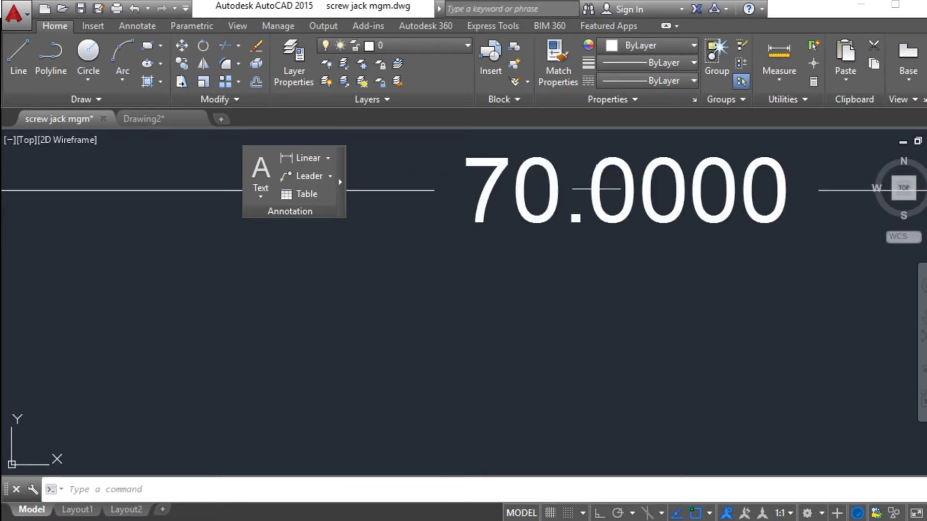
pyautogui.scroll(-2, 596, 173)
pyautogui.scroll(-2, 596, 184)
pyautogui.scroll(-1, 596, 191)
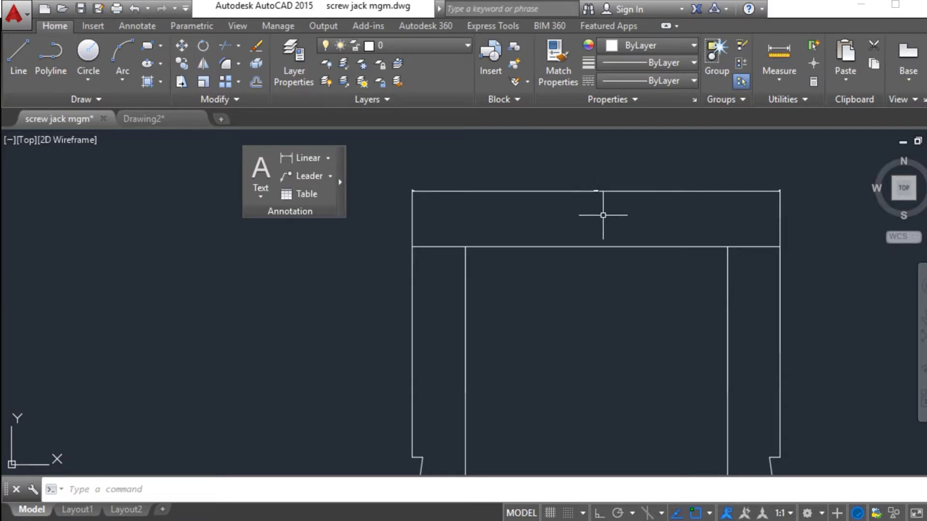
pyautogui.scroll(-5, 483, 247)
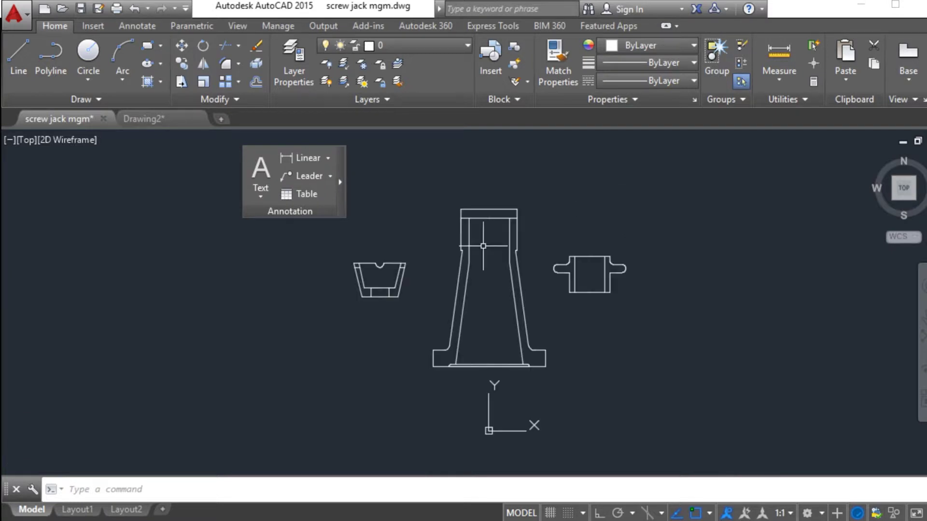
# Step: Modify the Standard dimension style via DIMSTYLE: length precision 0 and arrow size 3
pyautogui.write('DIMSTYy')
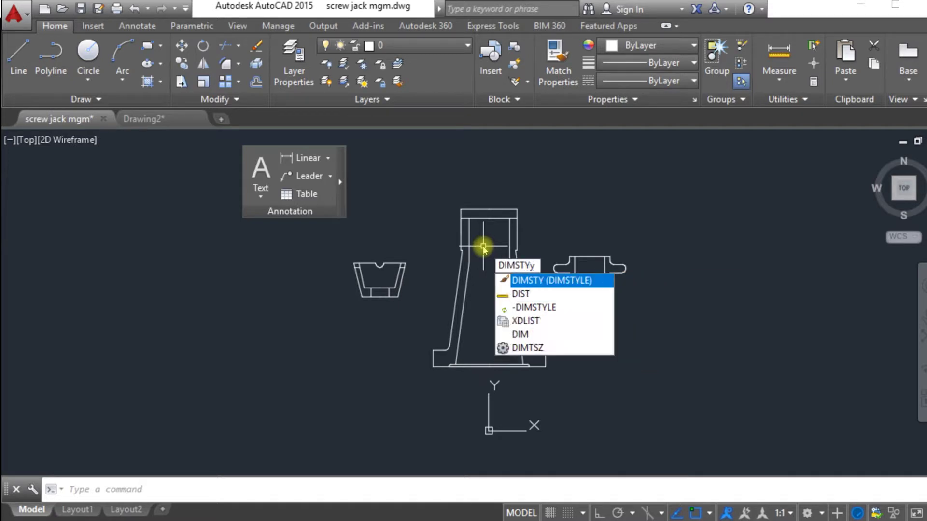
pyautogui.write('l')
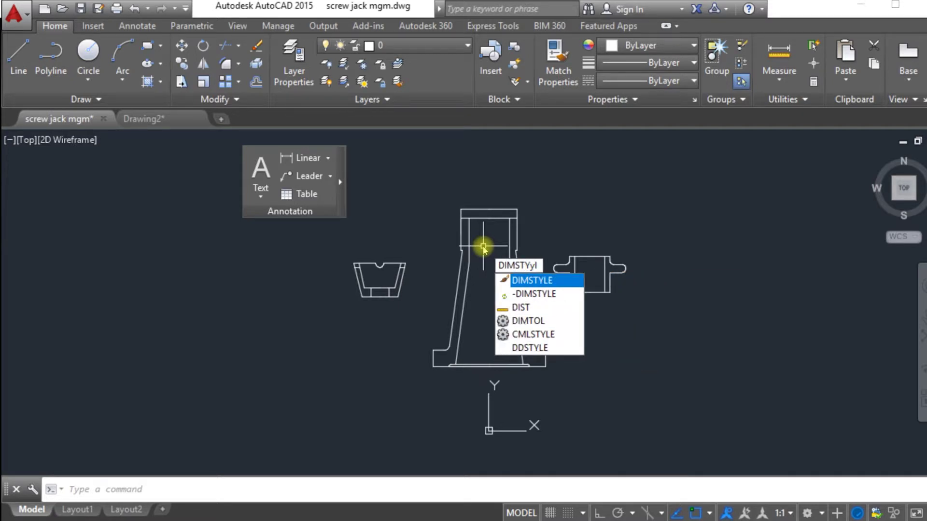
pyautogui.press('Return')
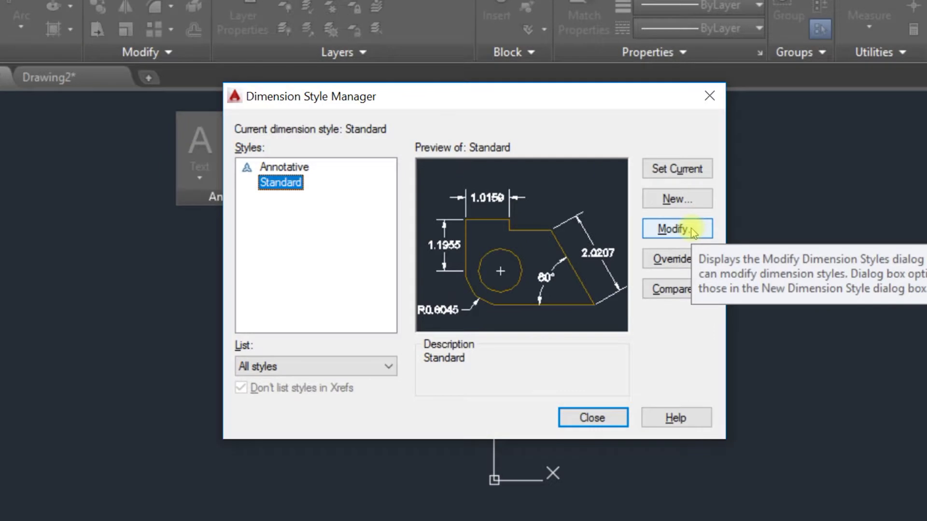
pyautogui.click(691, 230)
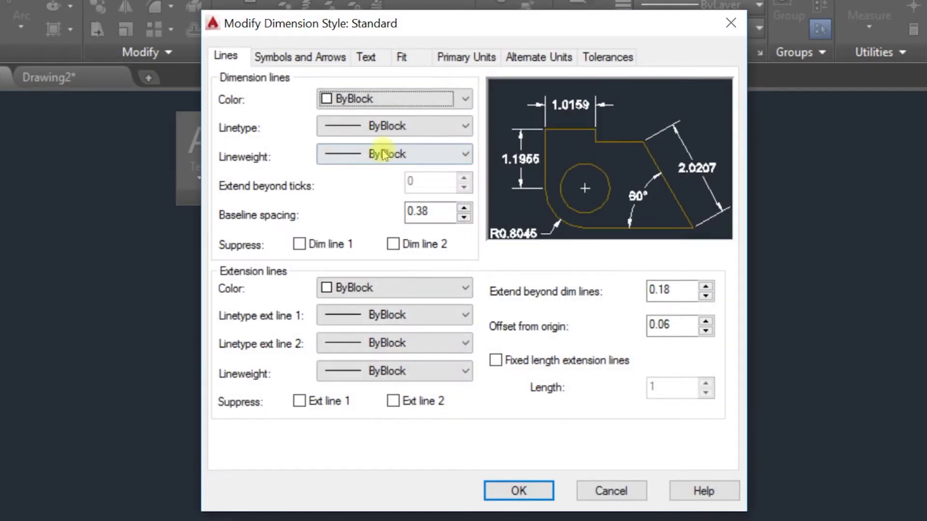
pyautogui.click(366, 57)
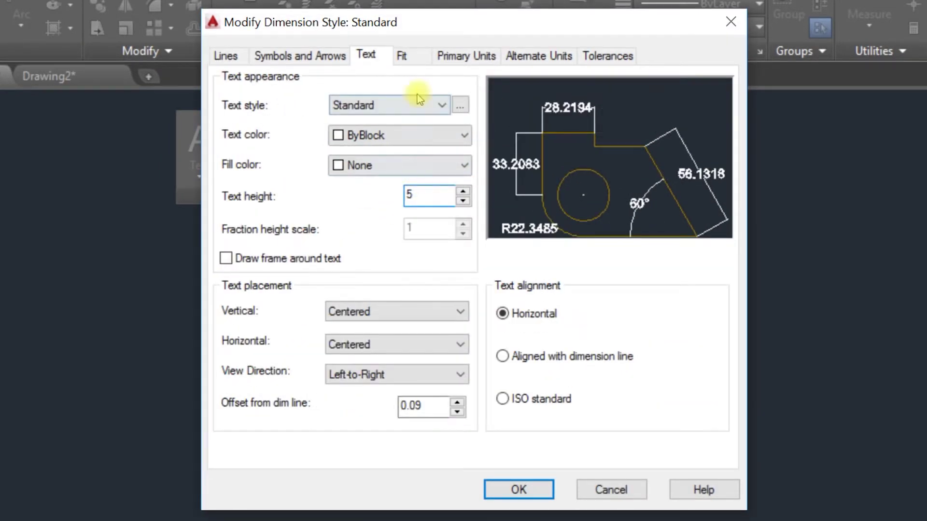
pyautogui.click(458, 57)
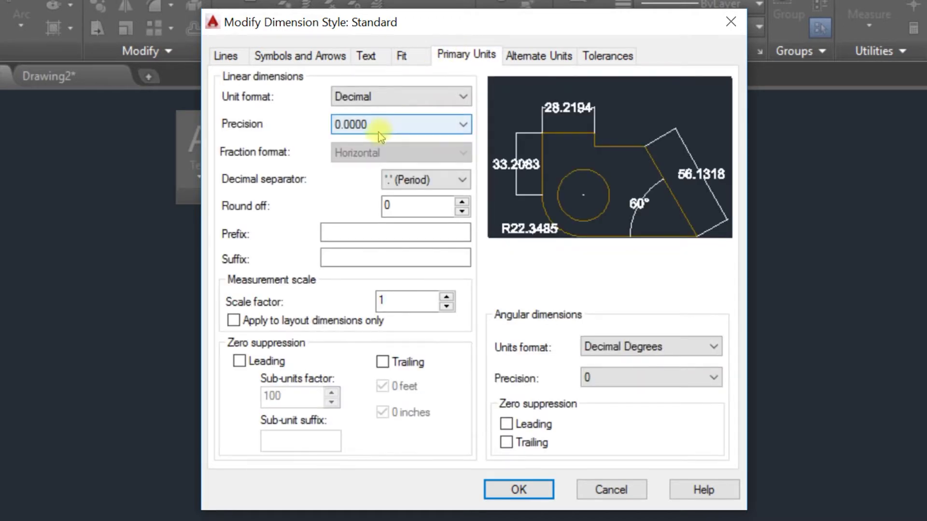
pyautogui.click(379, 127)
pyautogui.click(373, 141)
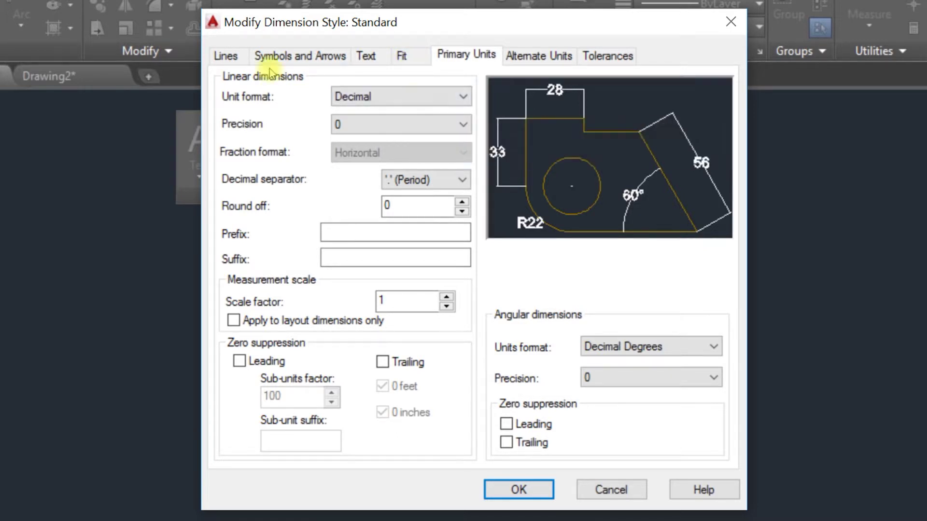
pyautogui.click(283, 58)
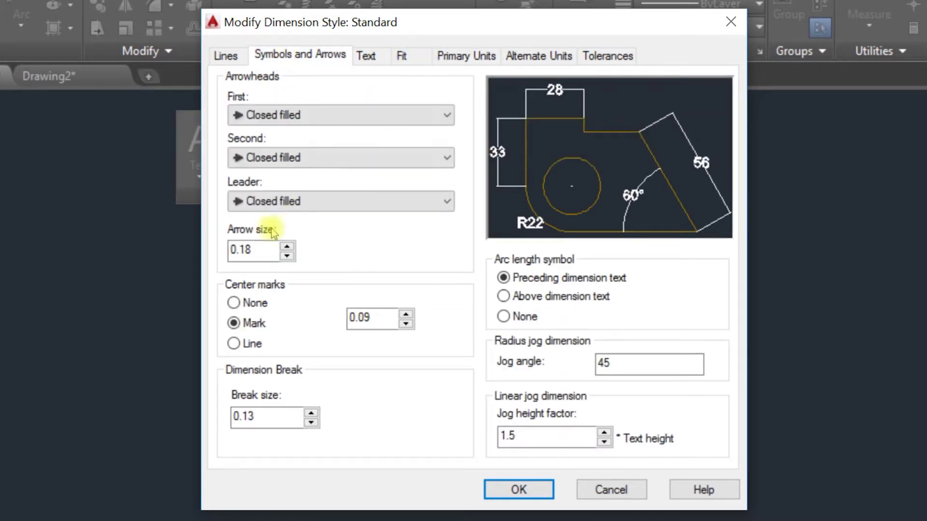
pyautogui.moveTo(265, 247); pyautogui.dragTo(191, 245)
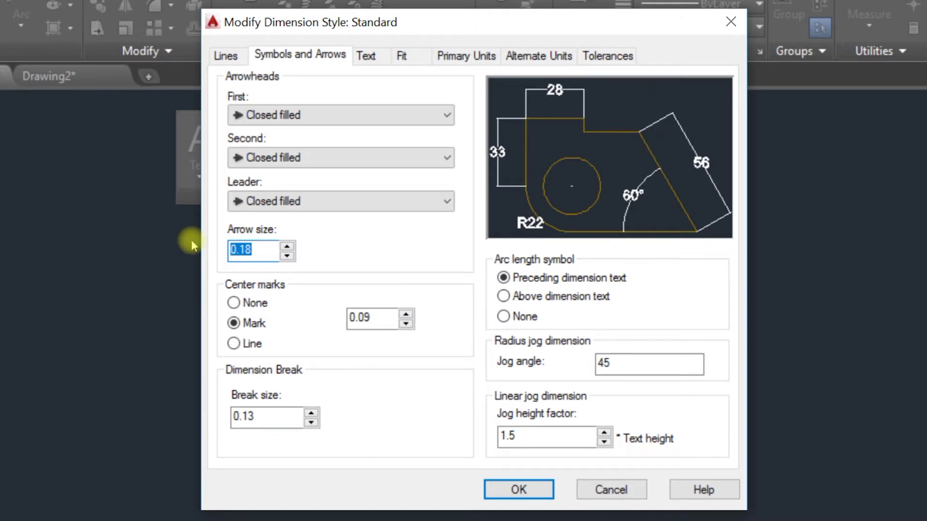
pyautogui.write('3')
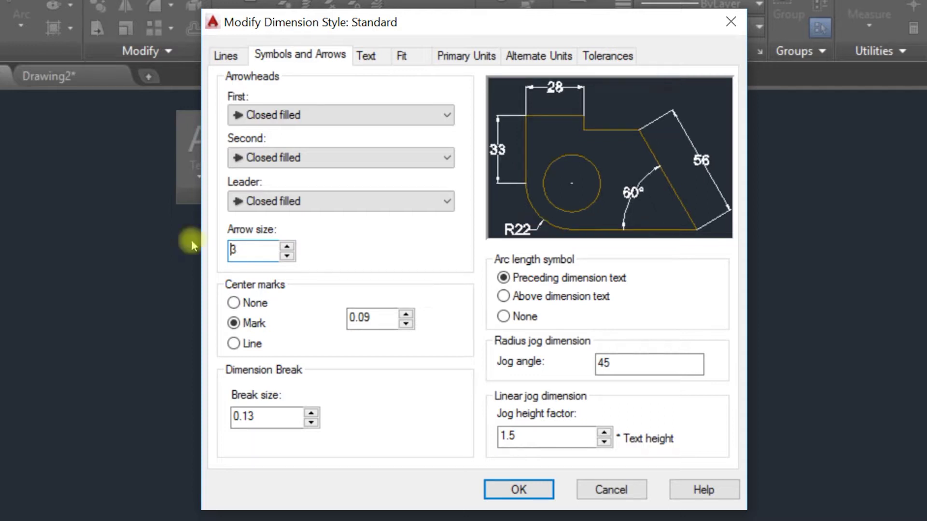
pyautogui.click(235, 57)
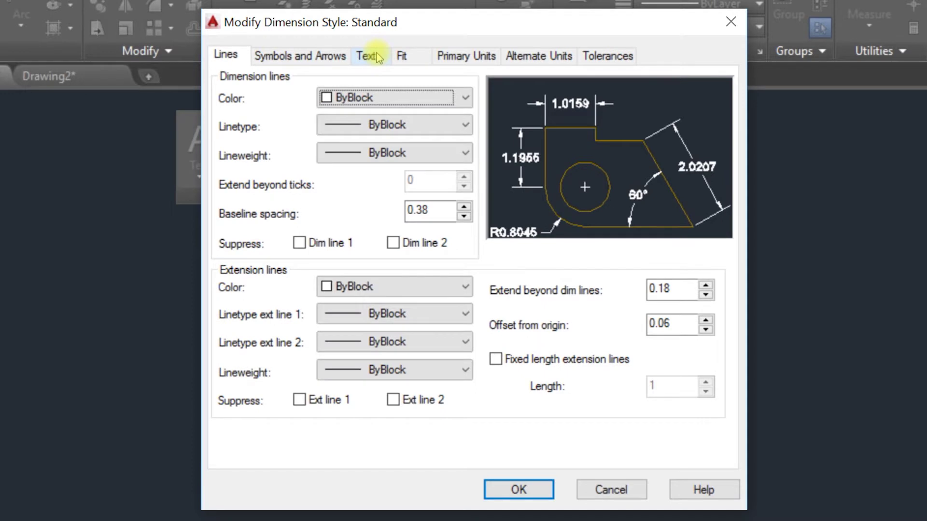
# Step: Give Standard text height 5 with ISO standard alignment, save it, and make it current
pyautogui.click(376, 56)
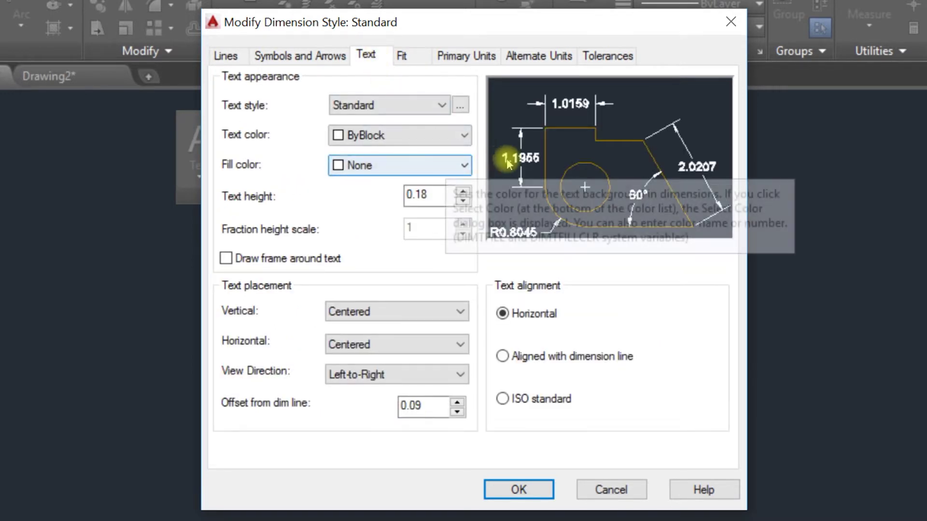
pyautogui.doubleClick(428, 193)
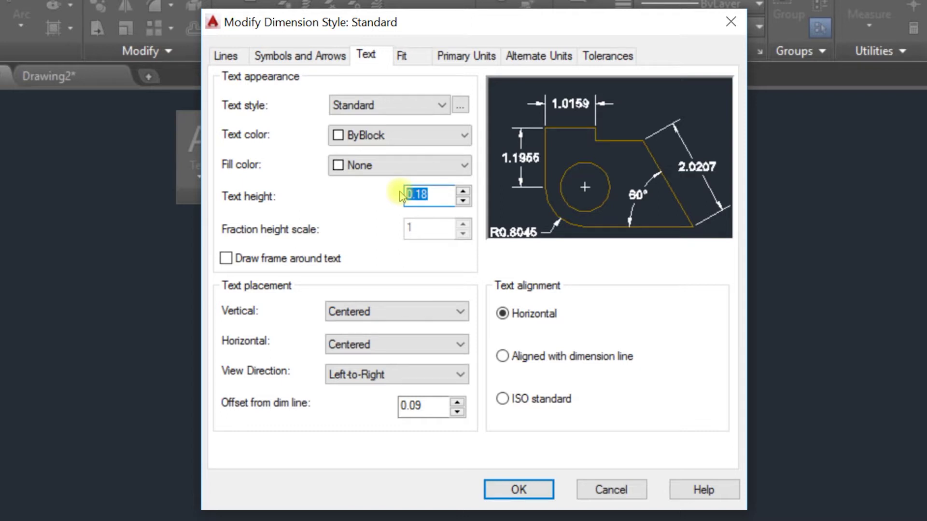
pyautogui.write('5')
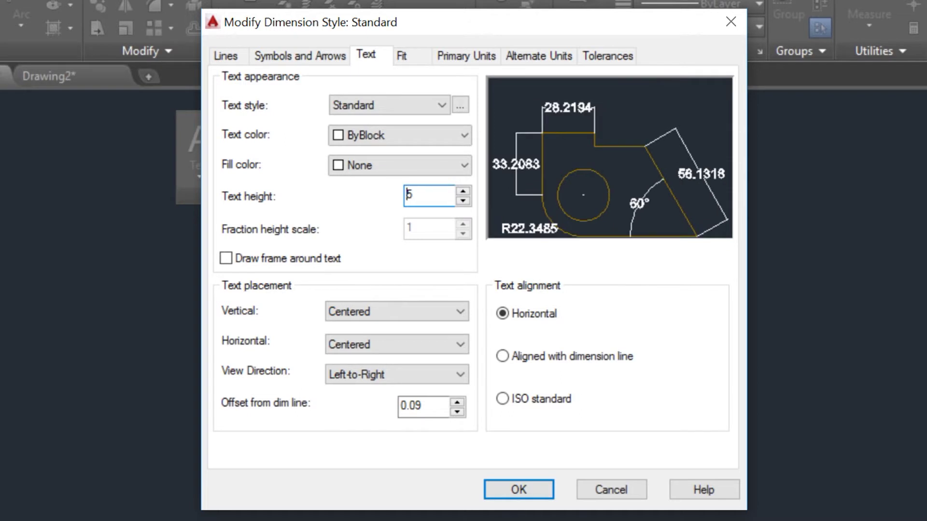
pyautogui.click(502, 399)
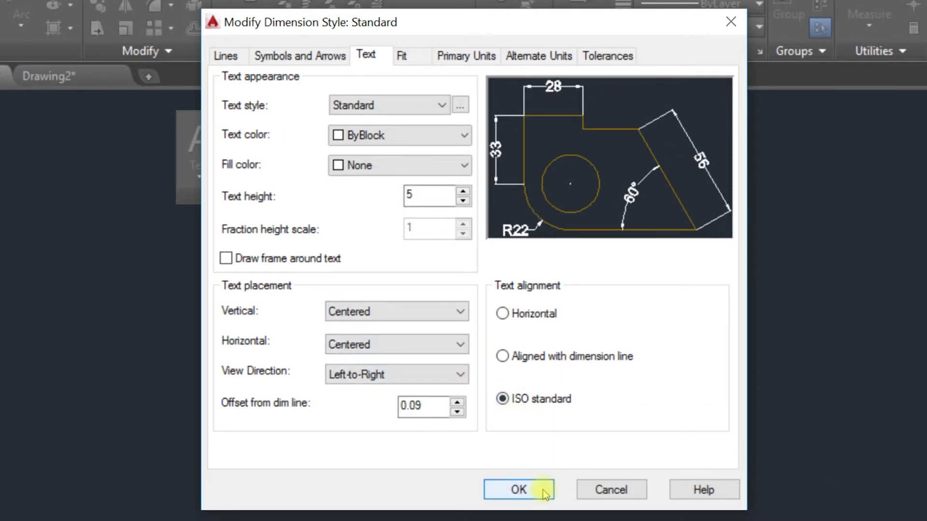
pyautogui.click(528, 492)
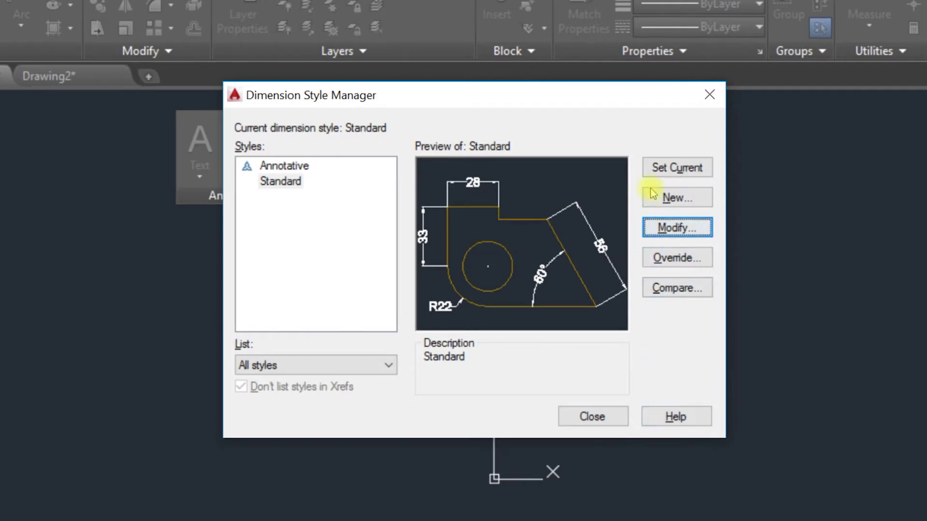
pyautogui.click(670, 169)
# Step: Close the style manager and zoom to extents so all screw jack parts fit in view
pyautogui.click(598, 417)
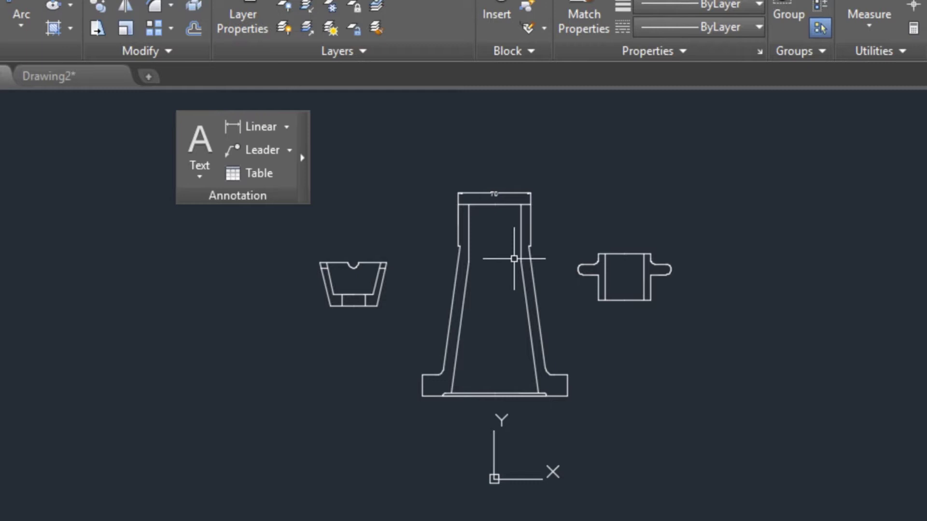
pyautogui.write('z')
pyautogui.press('Return')
pyautogui.write('e')
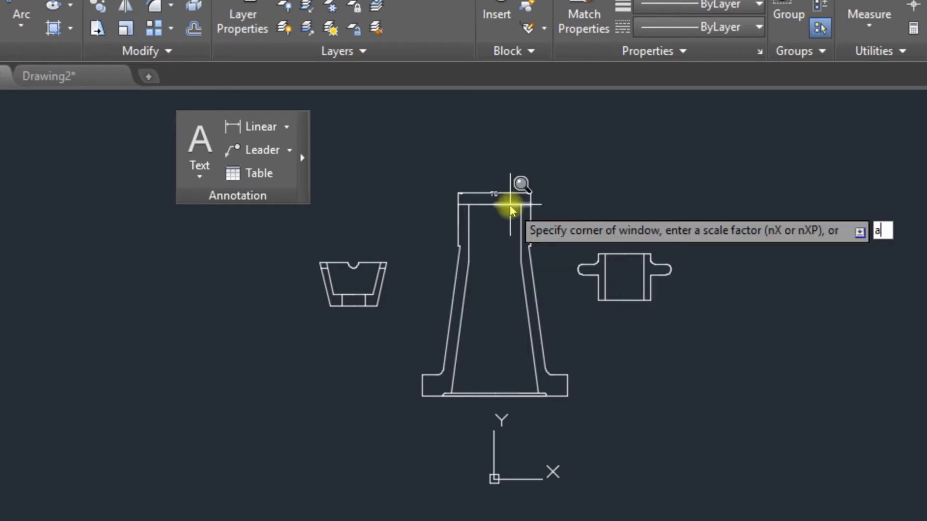
pyautogui.press('Return')
pyautogui.moveTo(403, 134)
pyautogui.mouseDown(button='middle')
pyautogui.moveTo(411, 184)
pyautogui.moveTo(441, 185)
pyautogui.mouseUp(button='middle')
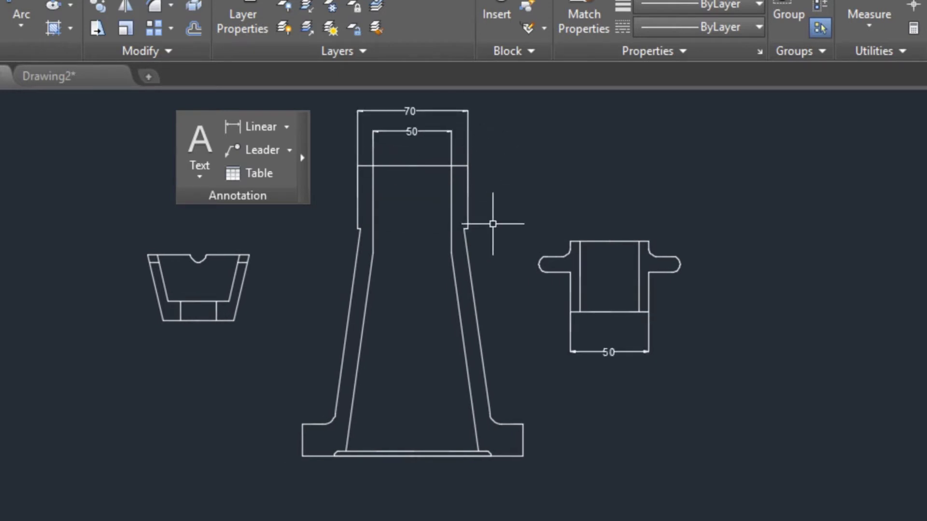
pyautogui.scroll(10, 476, 229)
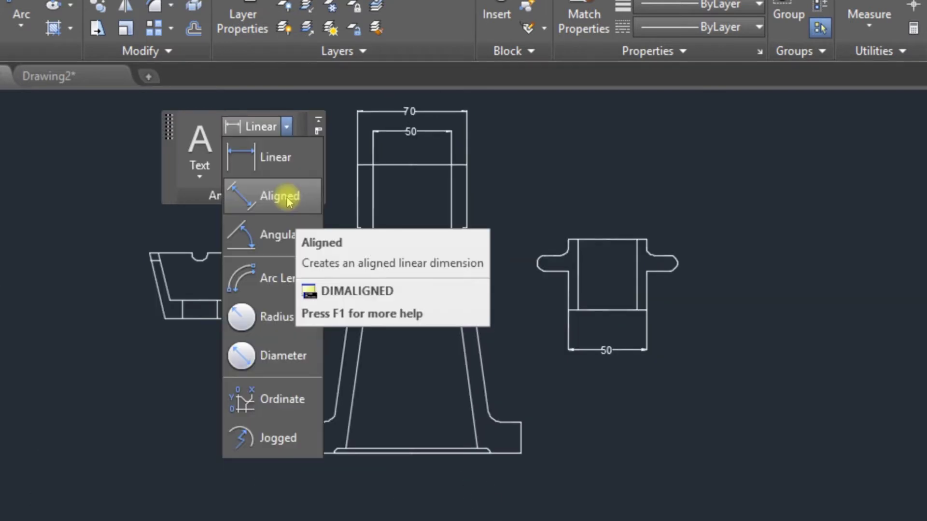
# Step: Add an aligned 10 dimension across the thickness of the body's slanted right wall
pyautogui.click(287, 198)
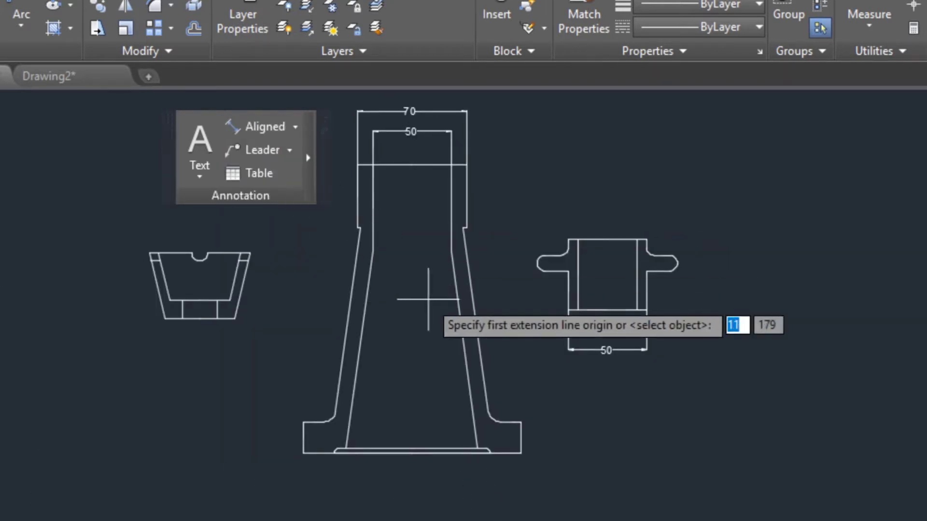
pyautogui.click(457, 299)
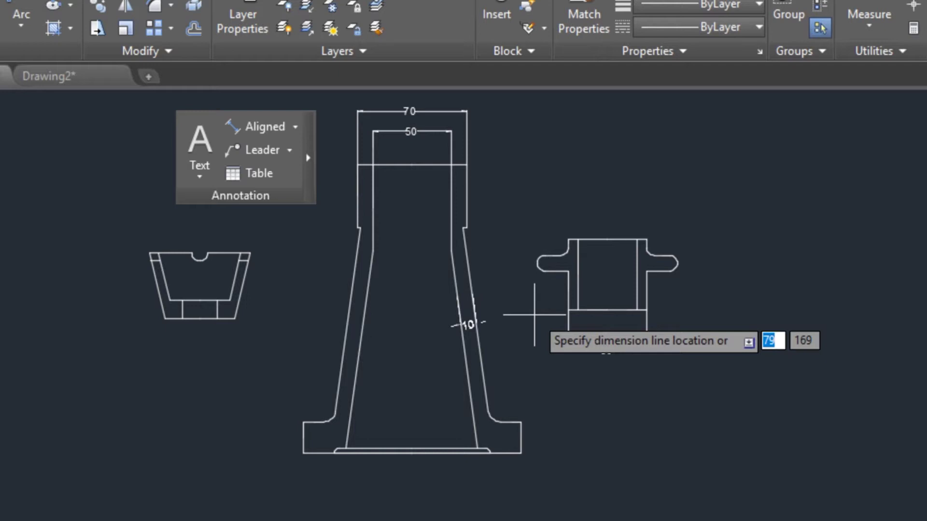
pyautogui.click(534, 315)
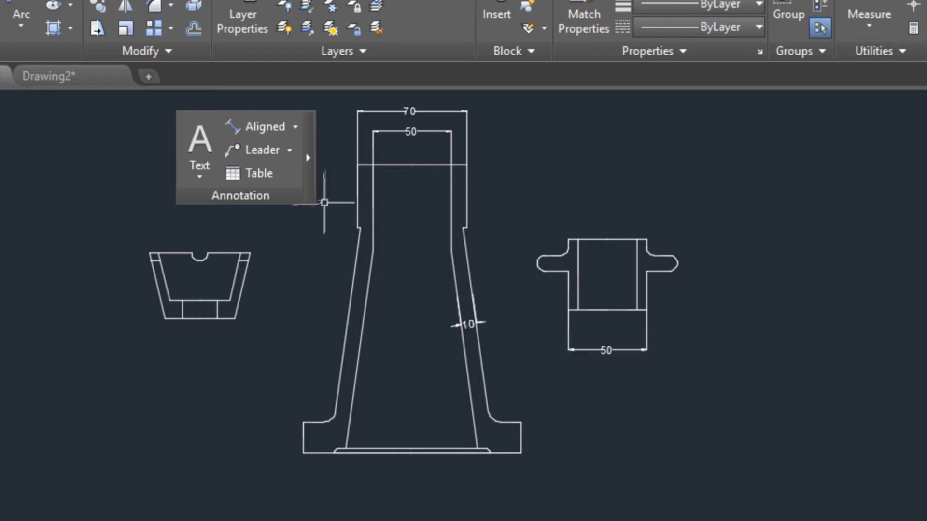
pyautogui.click(295, 127)
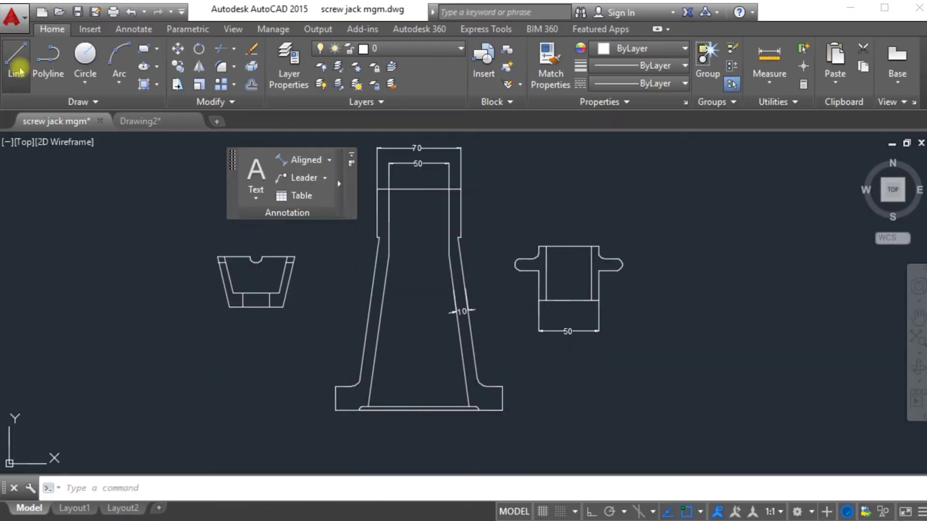
# Step: Draw a closed triangle with the Line tool to the left of the parts
pyautogui.click(20, 72)
pyautogui.click(140, 310)
pyautogui.click(68, 309)
pyautogui.click(113, 230)
pyautogui.click(141, 310)
pyautogui.press('Return')
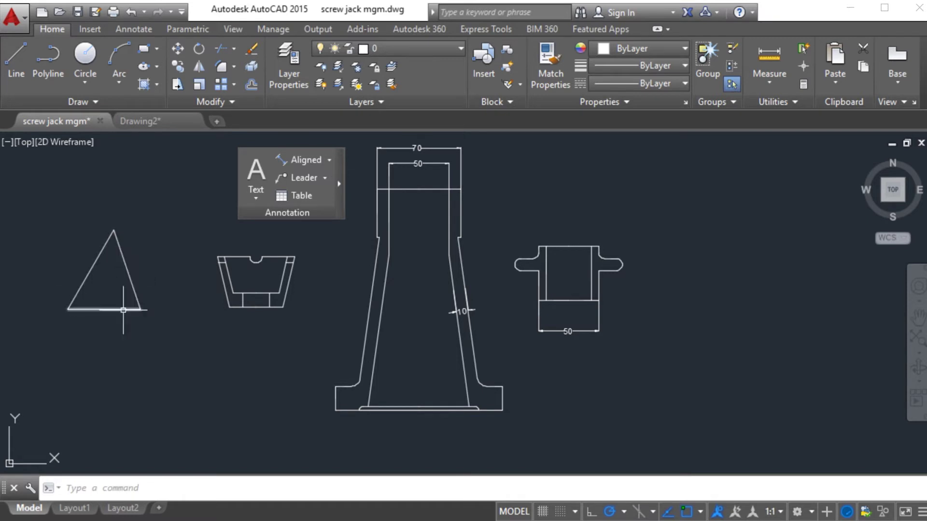
# Step: Dimension the triangle's angles, starting with 60° between its left and bottom edges
pyautogui.click(329, 160)
pyautogui.click(330, 242)
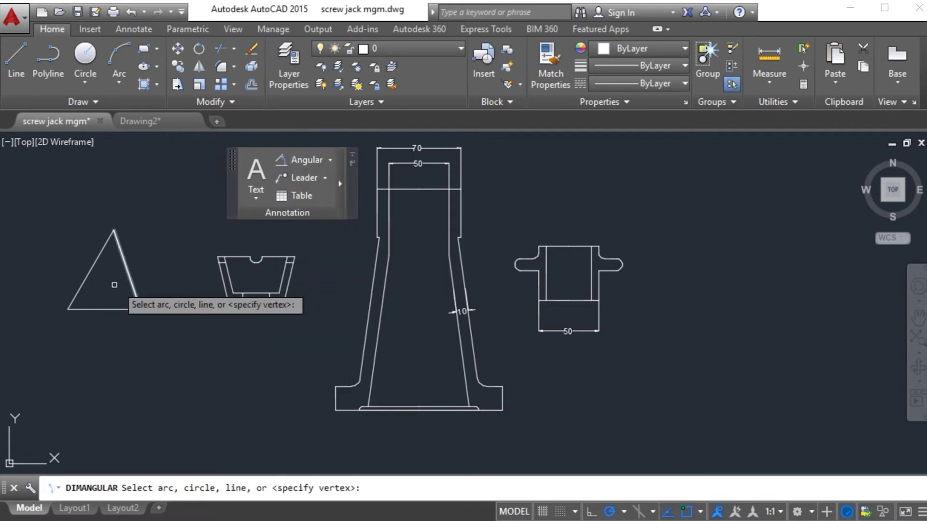
pyautogui.click(81, 286)
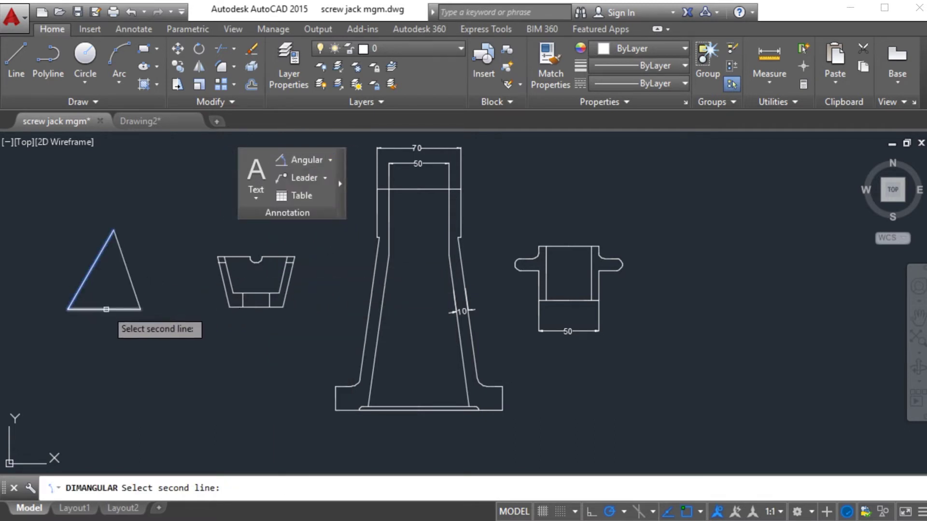
pyautogui.click(81, 308)
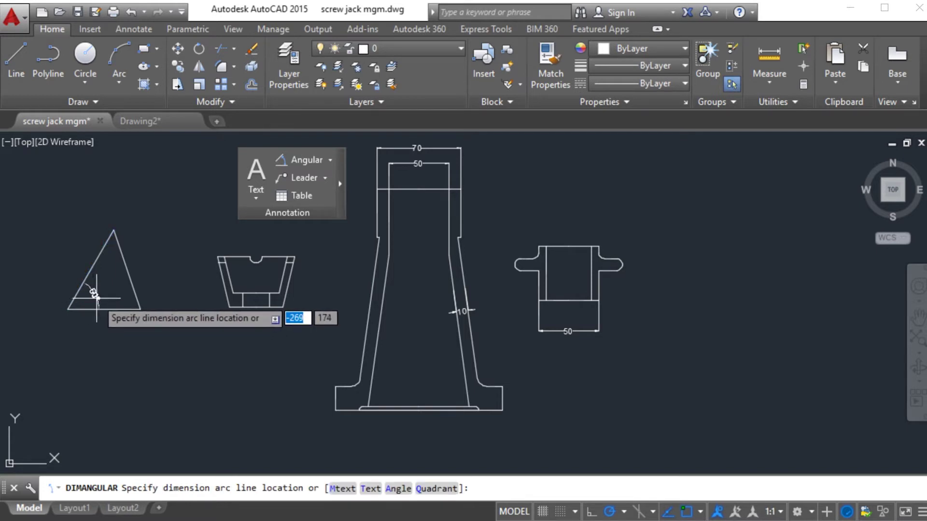
pyautogui.click(94, 293)
pyautogui.scroll(5, 108, 299)
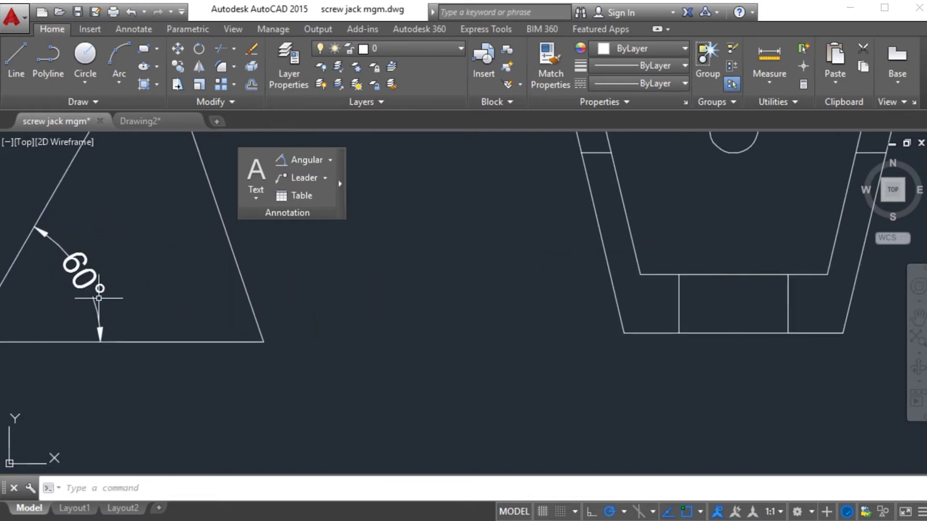
pyautogui.scroll(-2, 137, 293)
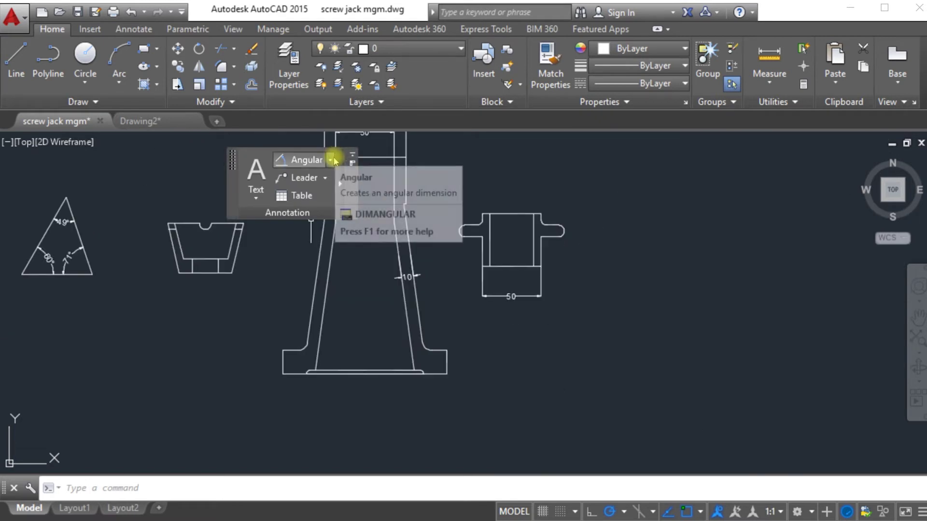
pyautogui.click(331, 160)
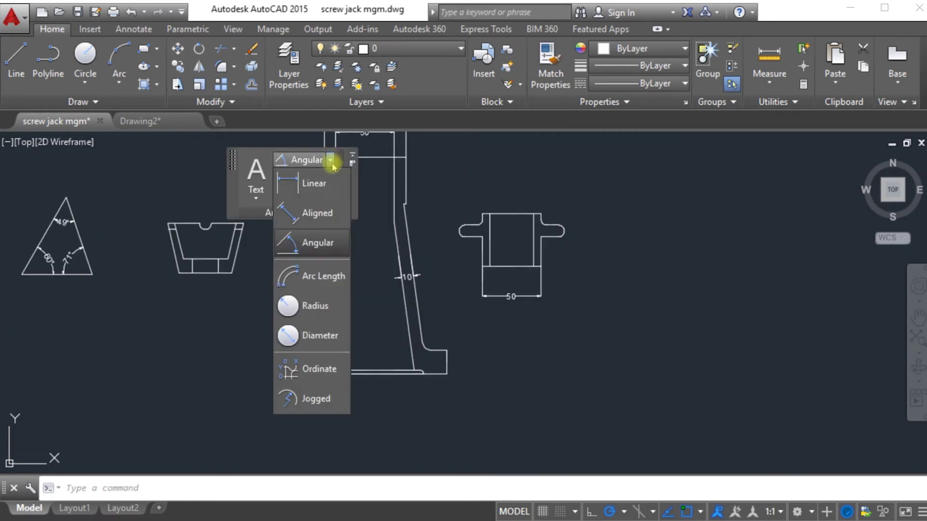
# Step: Add an R5 radius dimension to the left part's notch, moving its text beside the notch
pyautogui.click(309, 309)
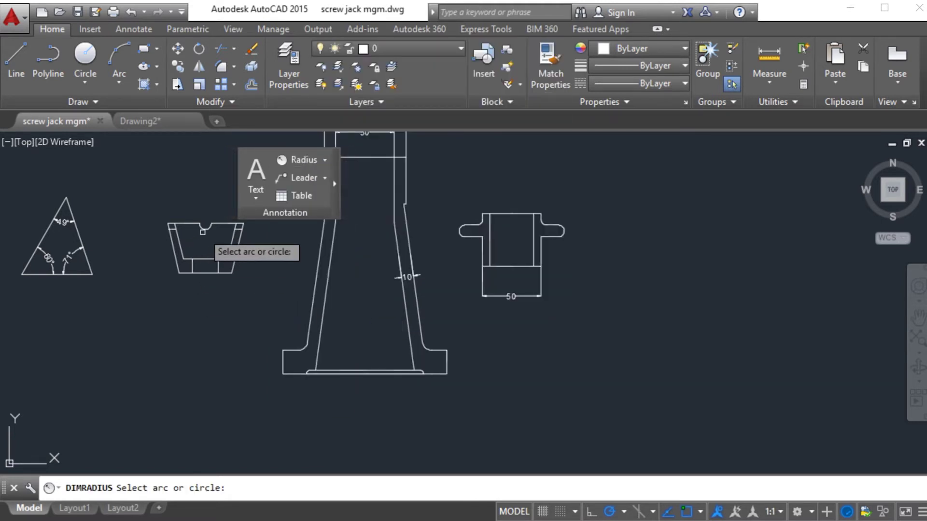
pyautogui.scroll(2, 205, 231)
pyautogui.scroll(2, 204, 231)
pyautogui.click(195, 218)
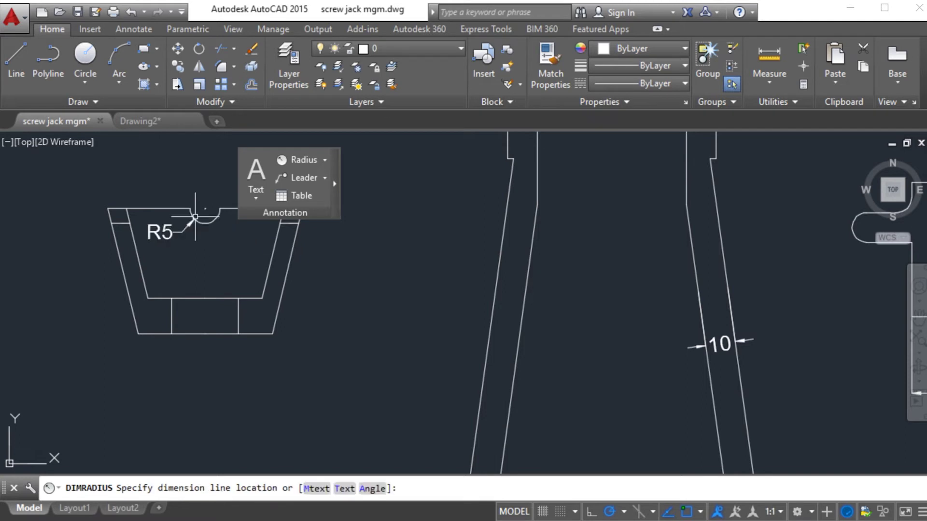
pyautogui.click(185, 242)
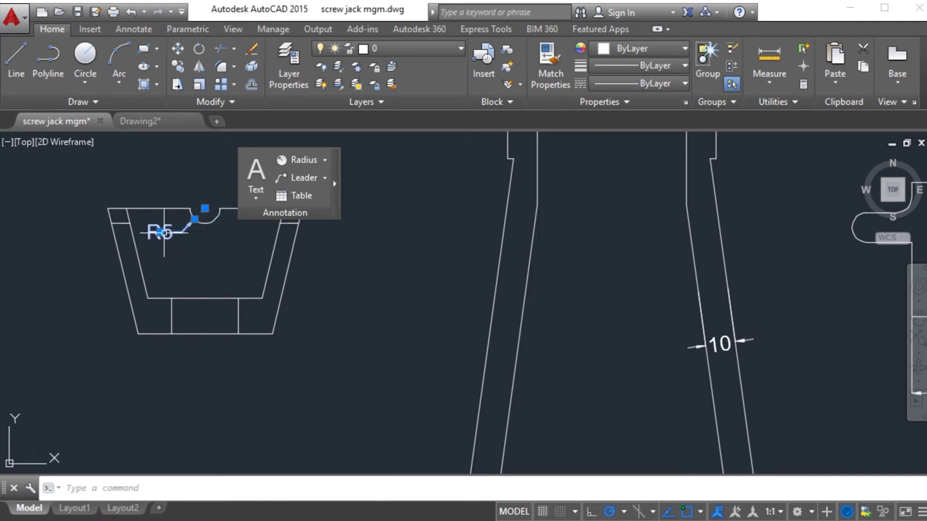
pyautogui.click(160, 232)
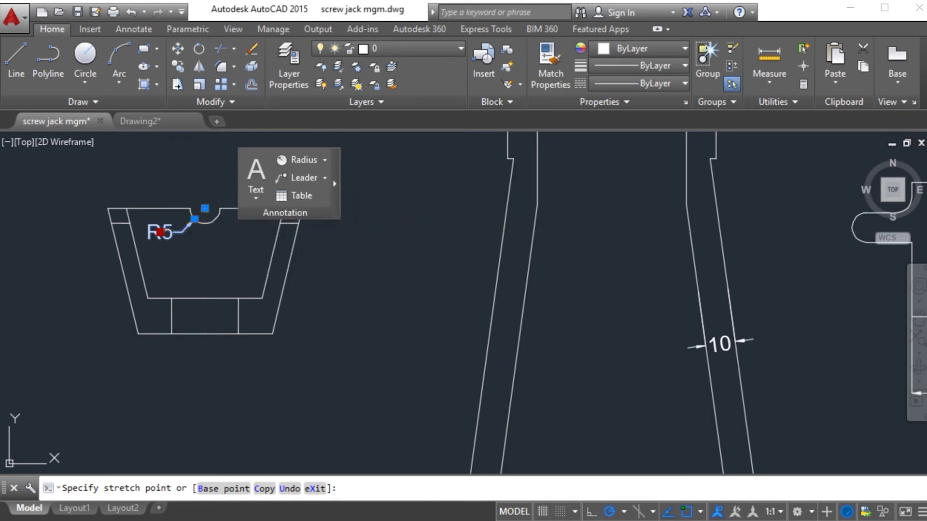
pyautogui.click(248, 234)
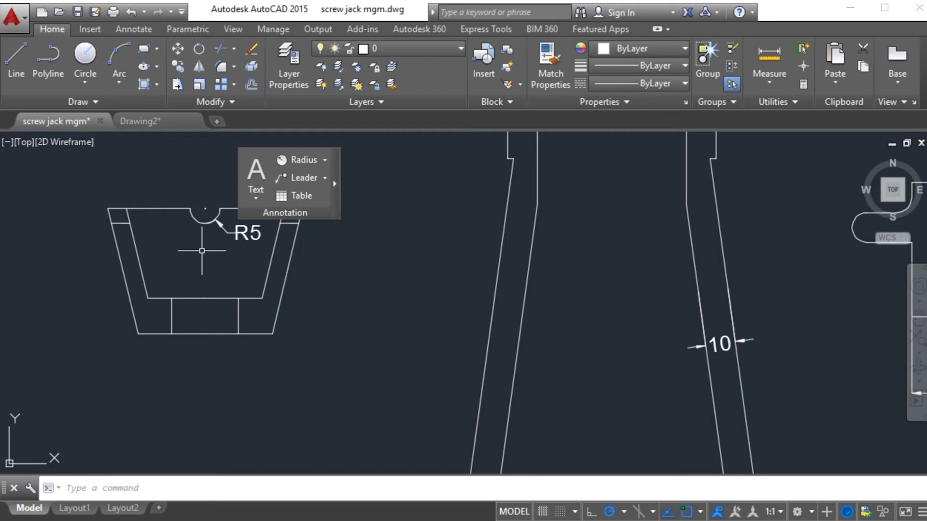
pyautogui.click(248, 234)
pyautogui.scroll(2, 221, 193)
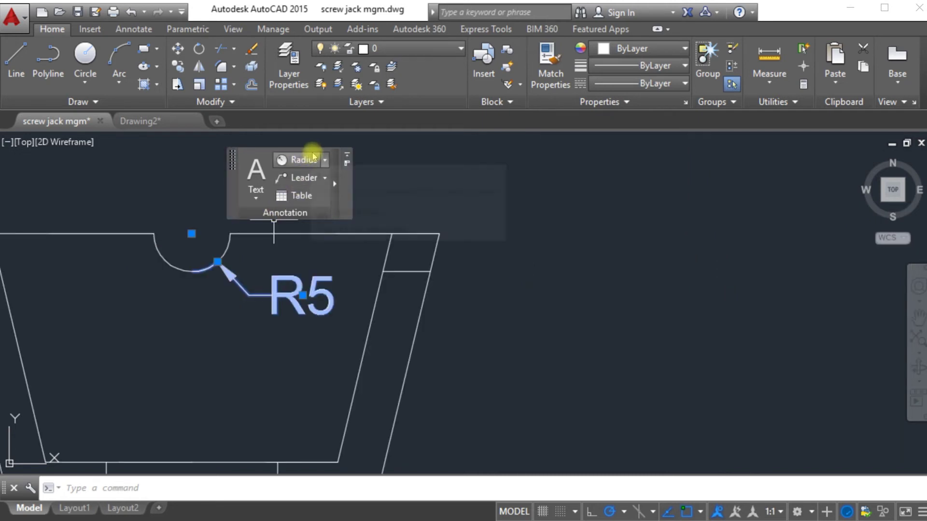
# Step: Add a Ø10 diameter dimension to the notch, moving its text up and right
pyautogui.click(325, 160)
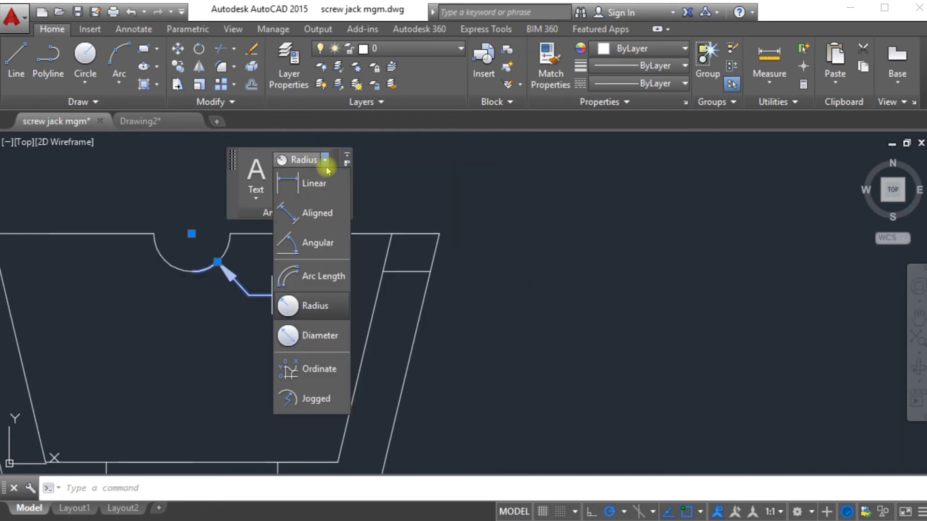
pyautogui.click(332, 339)
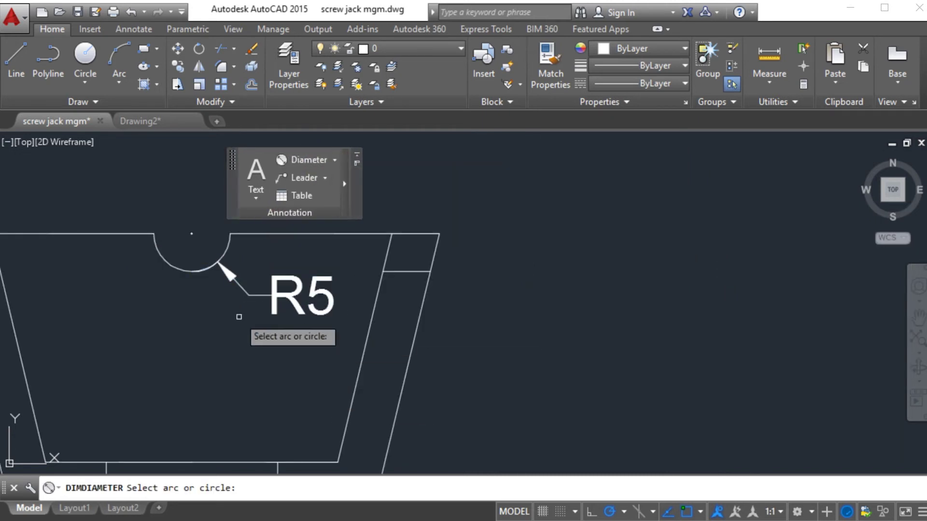
pyautogui.click(167, 263)
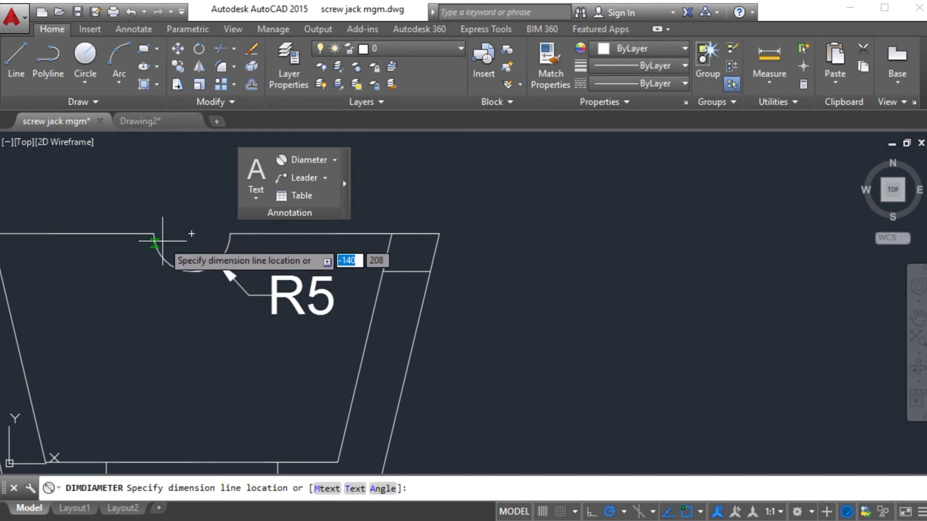
pyautogui.click(163, 258)
pyautogui.moveTo(283, 225); pyautogui.dragTo(297, 273, button='middle')
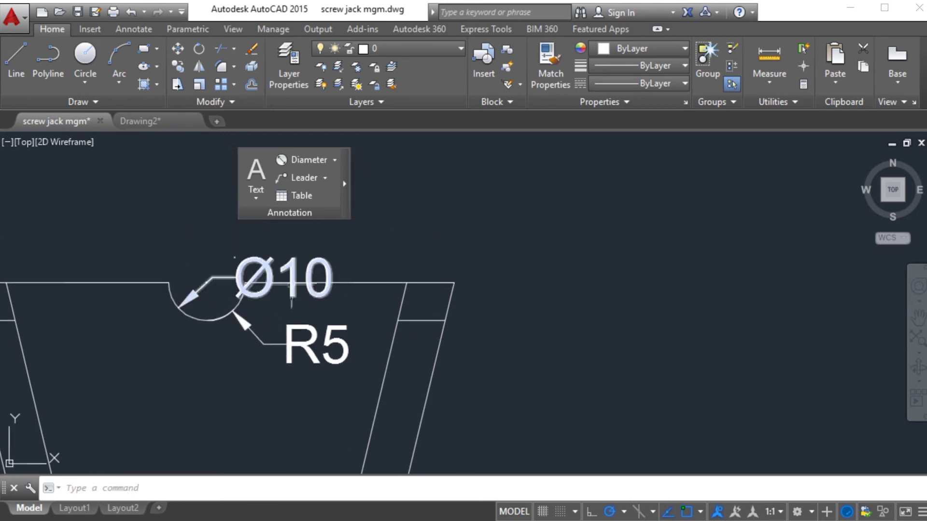
pyautogui.click(288, 273)
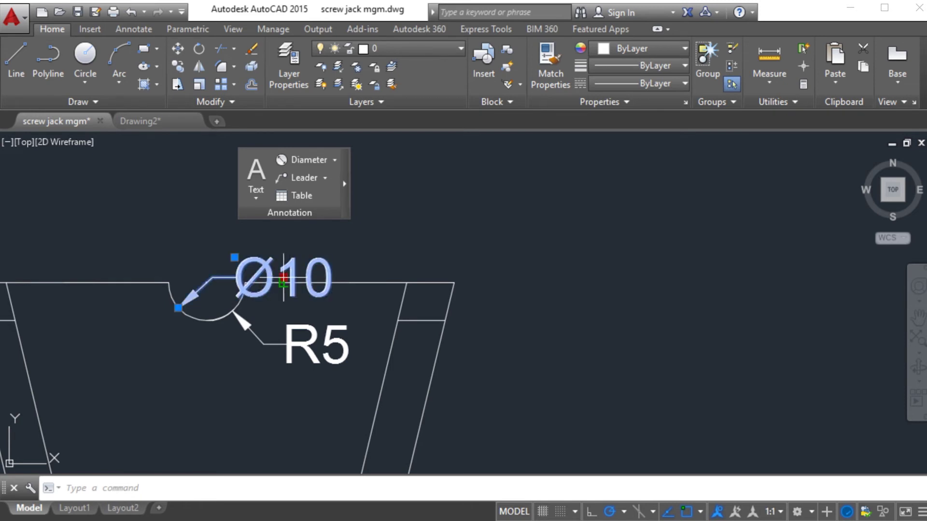
pyautogui.click(283, 279)
pyautogui.click(304, 224)
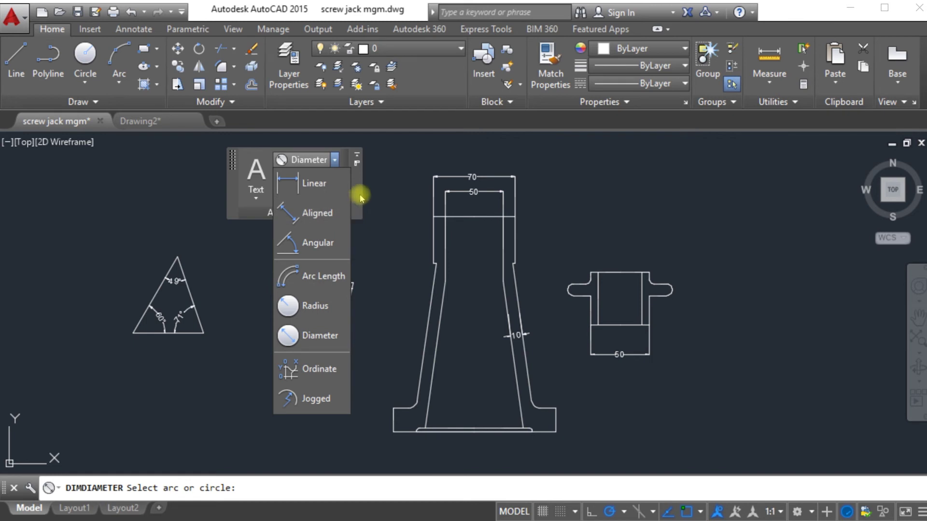
# Step: Expand the Annotation panel to show the Standard text, dimension, leader and table styles
pyautogui.click(360, 197)
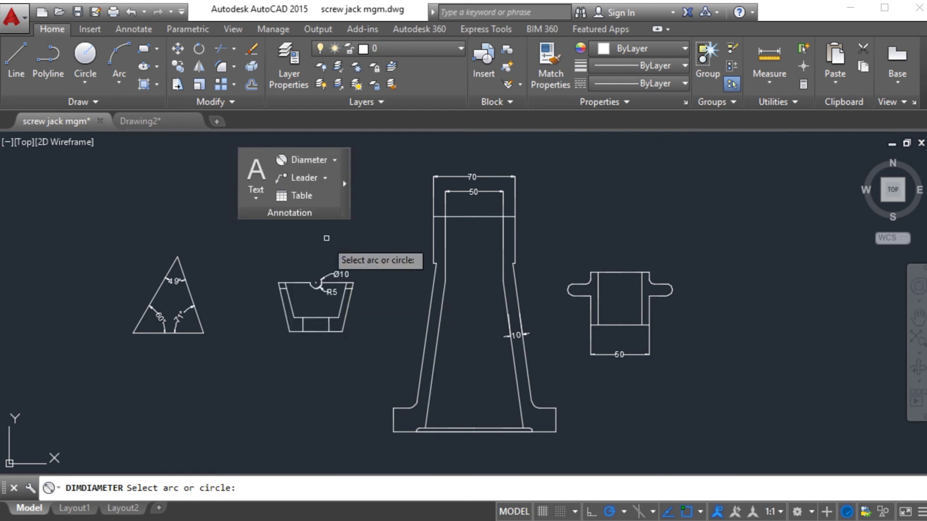
pyautogui.click(344, 185)
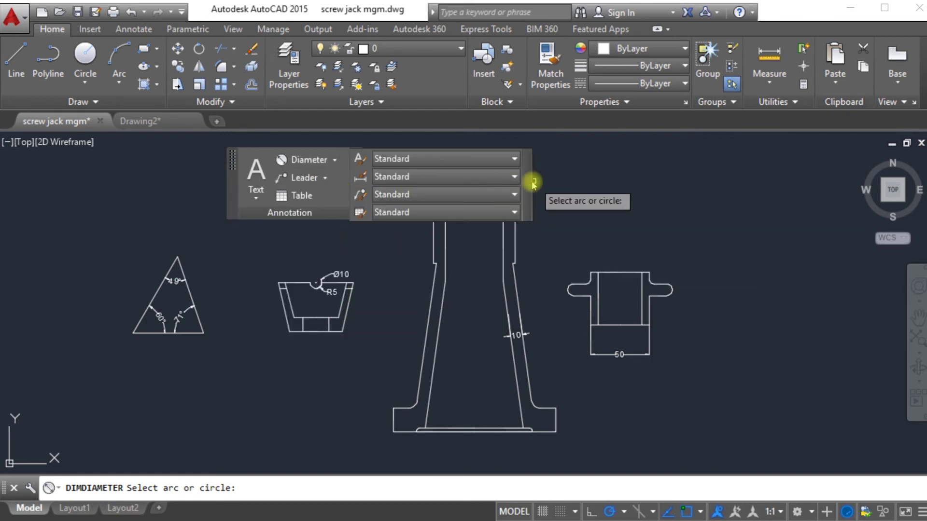